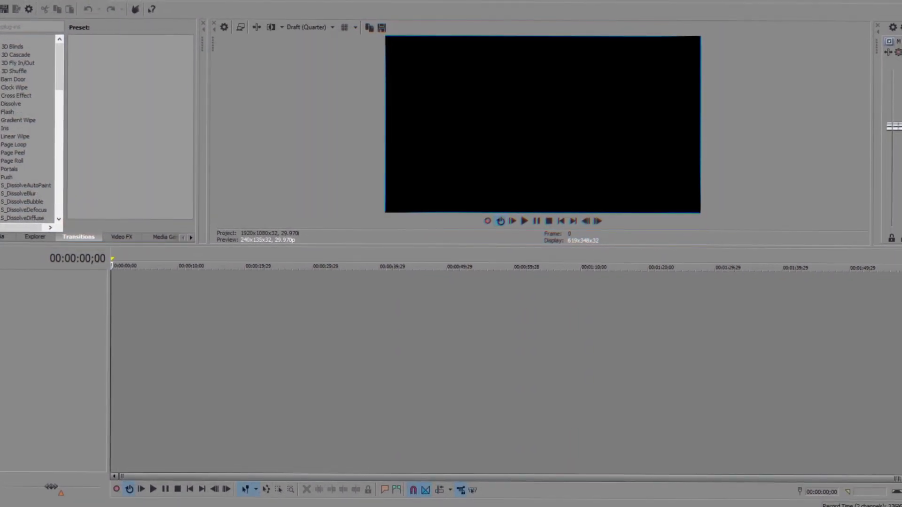
- Add the forest stream clip to the start of the timeline and make its video track active
drag(416, 325, 287, 279)
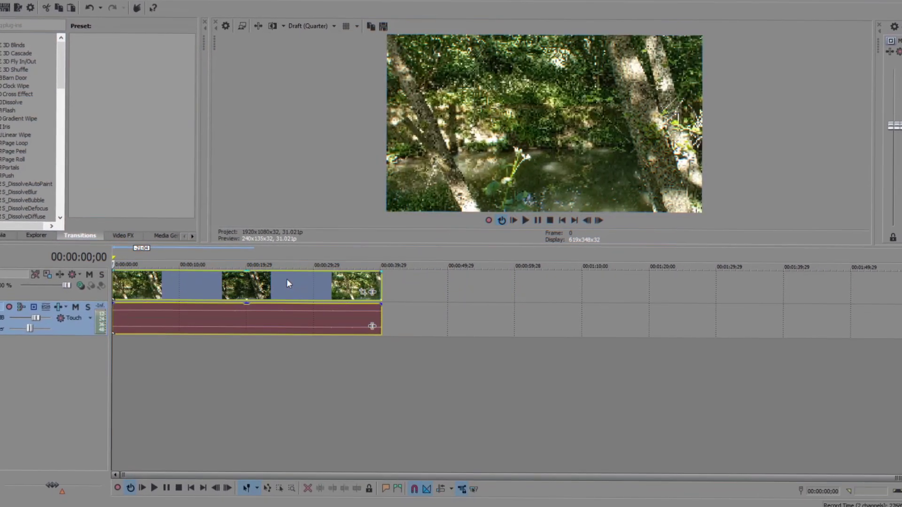
scroll(120, 284, up, 8)
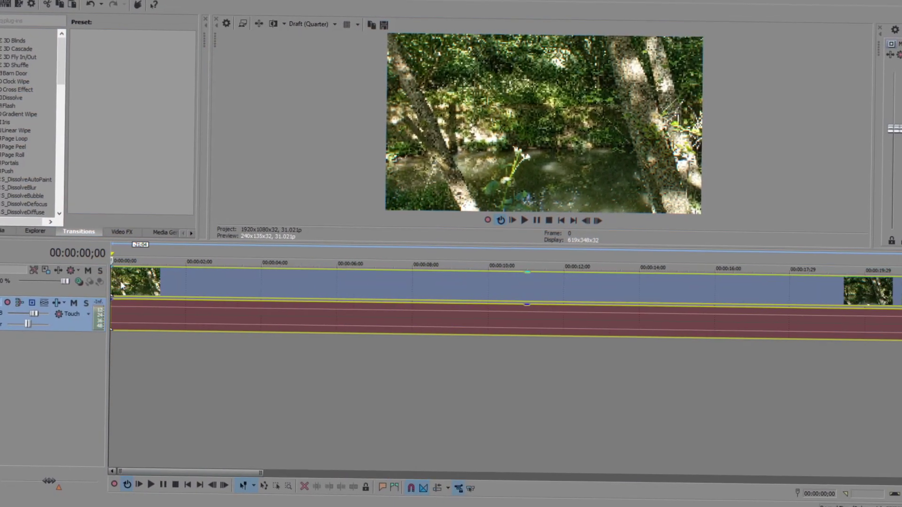
scroll(128, 289, up, 6)
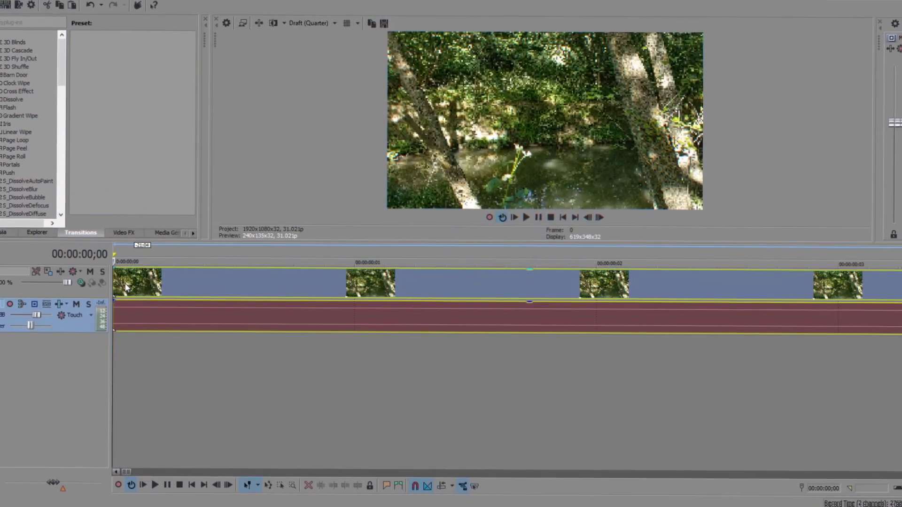
click(242, 286)
scroll(242, 286, down, 3)
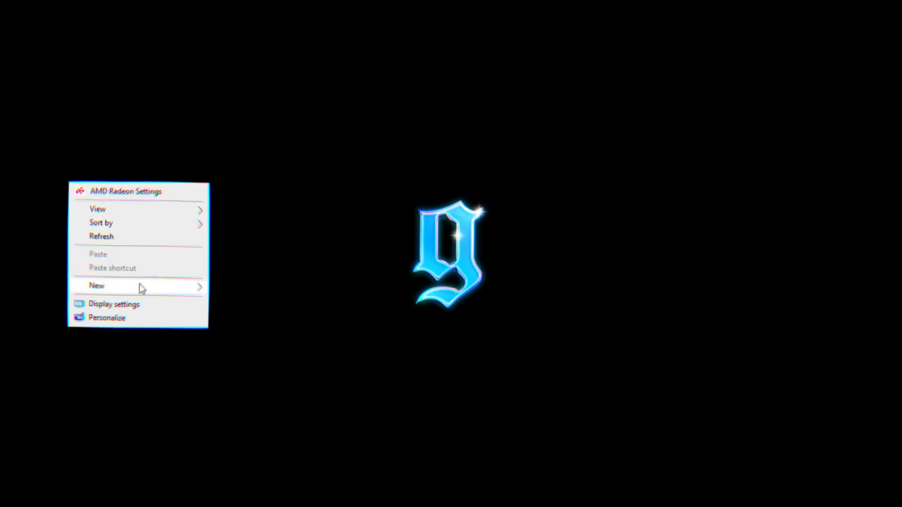
- Create a new desktop folder named DATAMOSH and return the timeline to the first frame
mouse_move(197, 286)
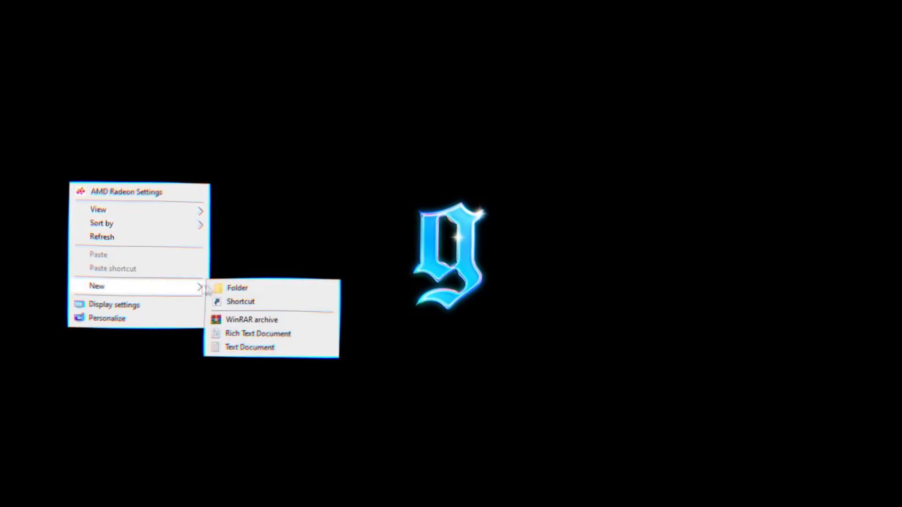
click(231, 286)
text(DATAMOSH)
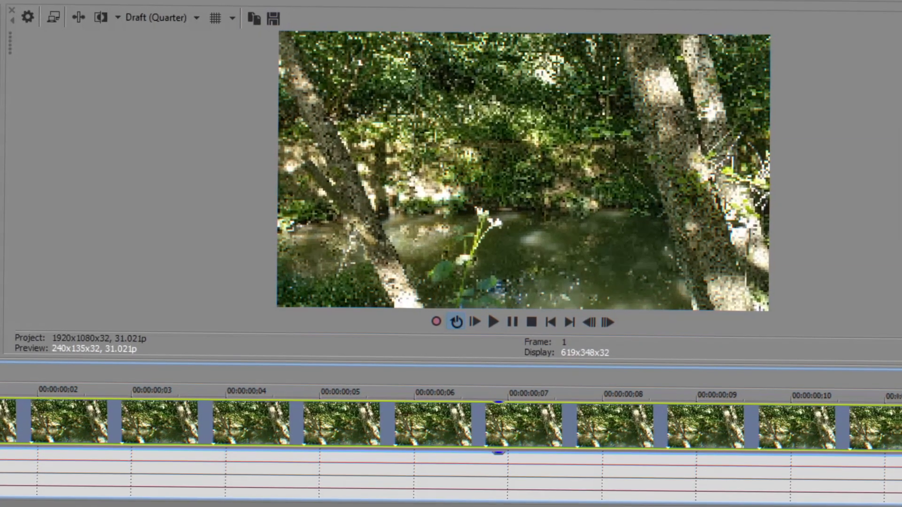
key(ctrl+Home)
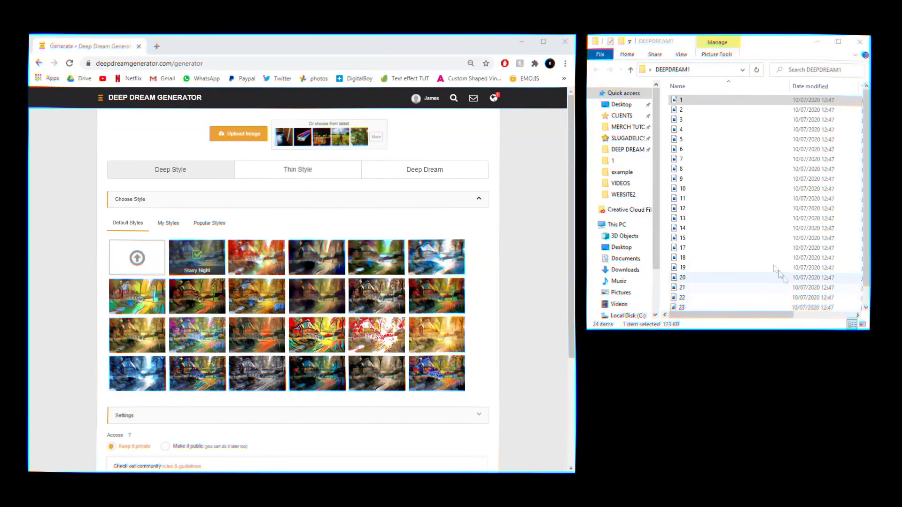
- Upload frame 1, switch to Deep Dream mode, and choose the inception_3b-output layer
drag(695, 101, 241, 136)
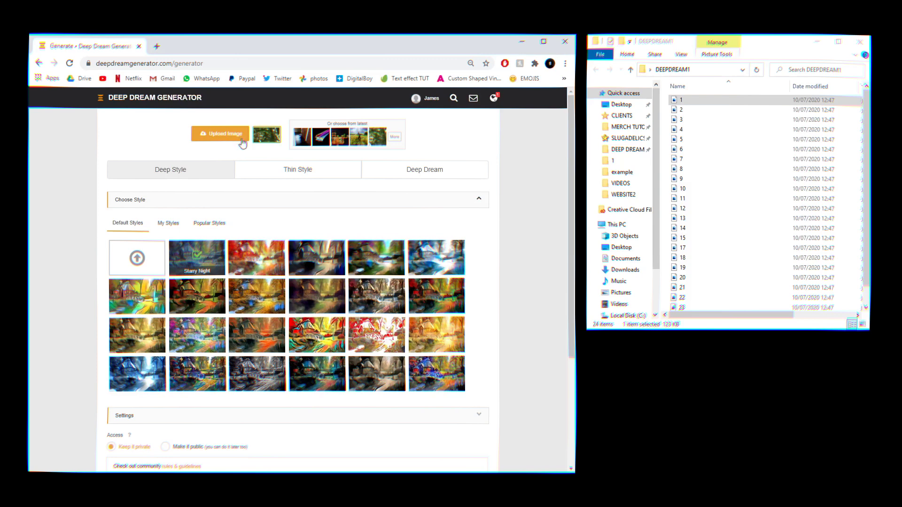
click(422, 179)
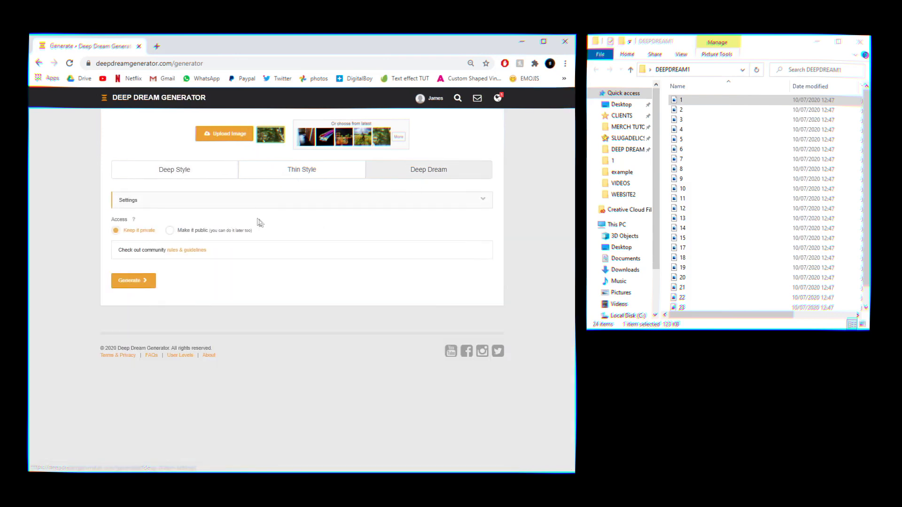
click(235, 210)
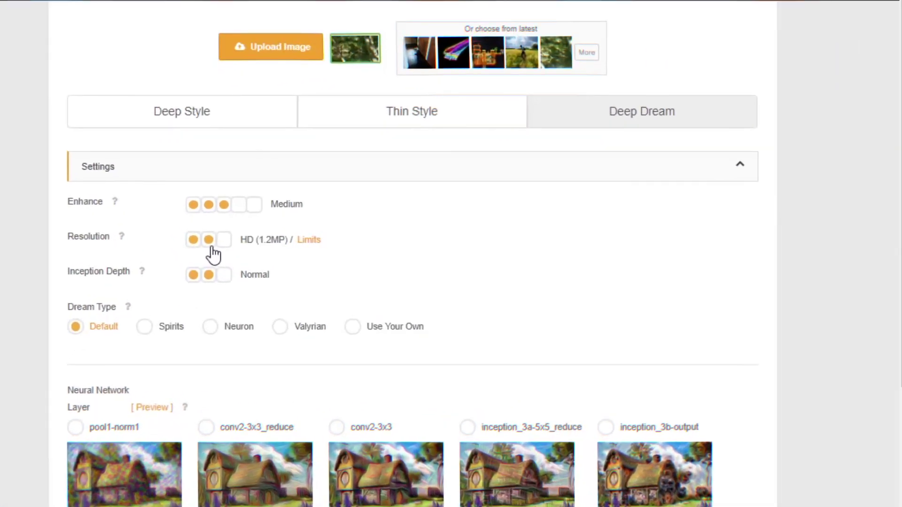
scroll(213, 254, down, 3)
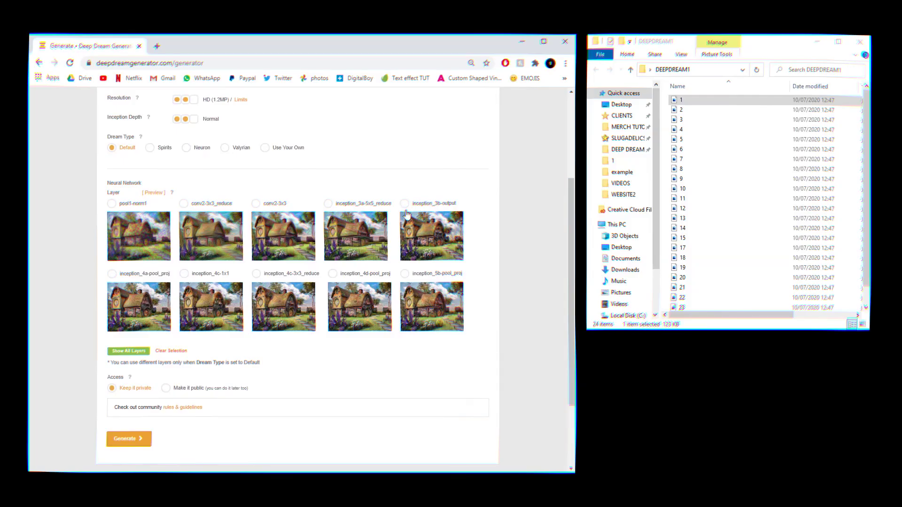
click(407, 214)
scroll(497, 276, up, 3)
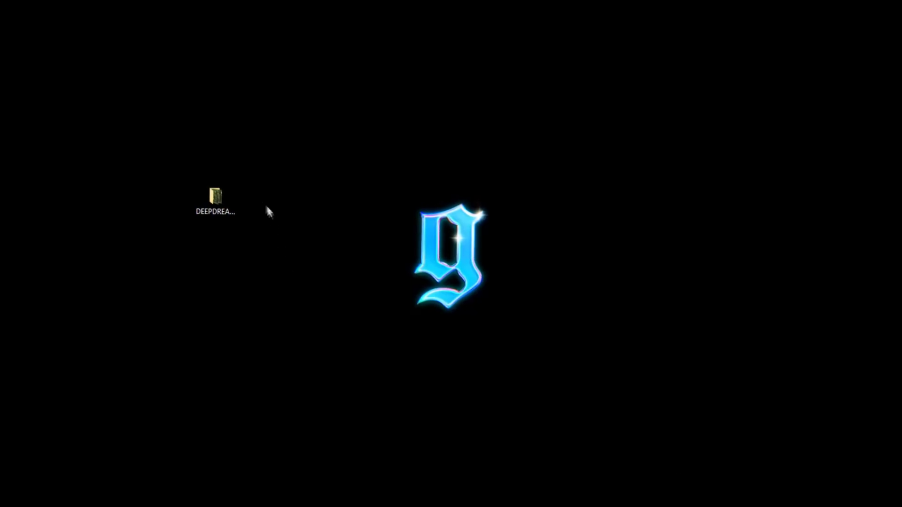
- Create a desktop folder named deepdream2 and save the dreamed image into it
right_click(265, 203)
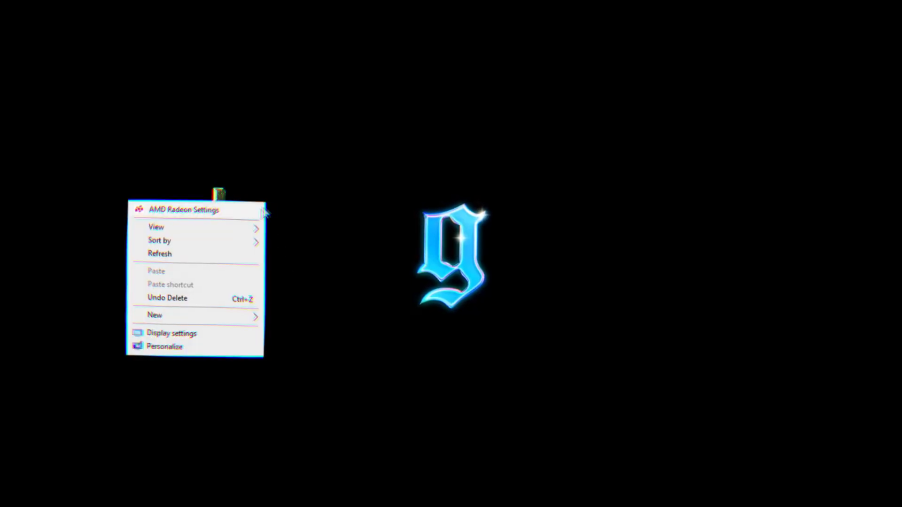
mouse_move(165, 314)
click(299, 318)
text(deepdream2)
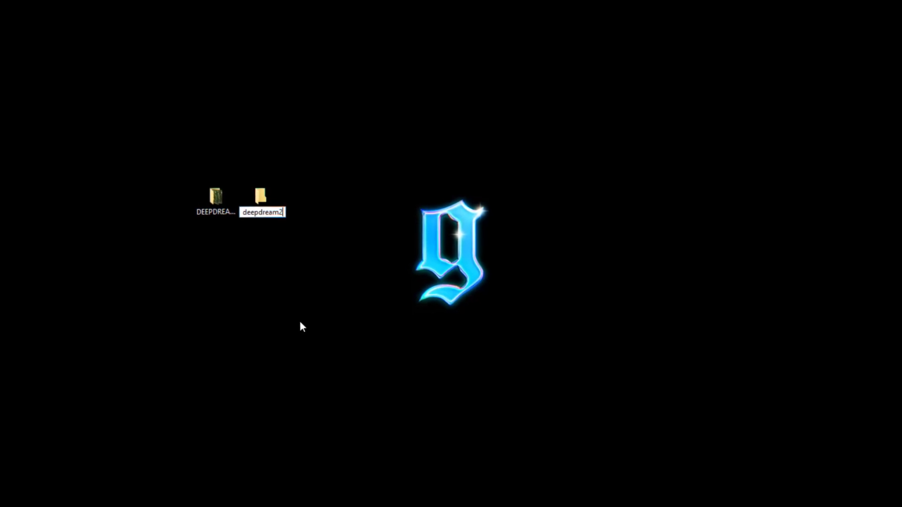
key(Return)
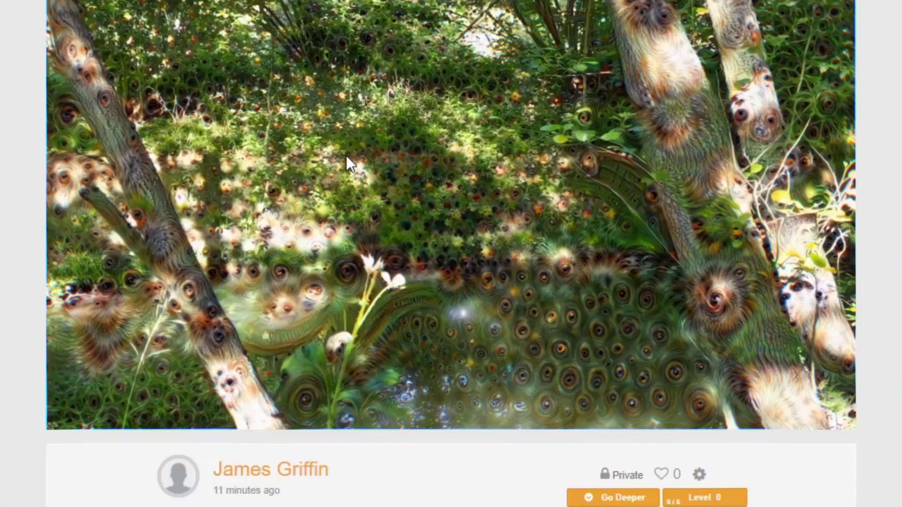
right_click(435, 179)
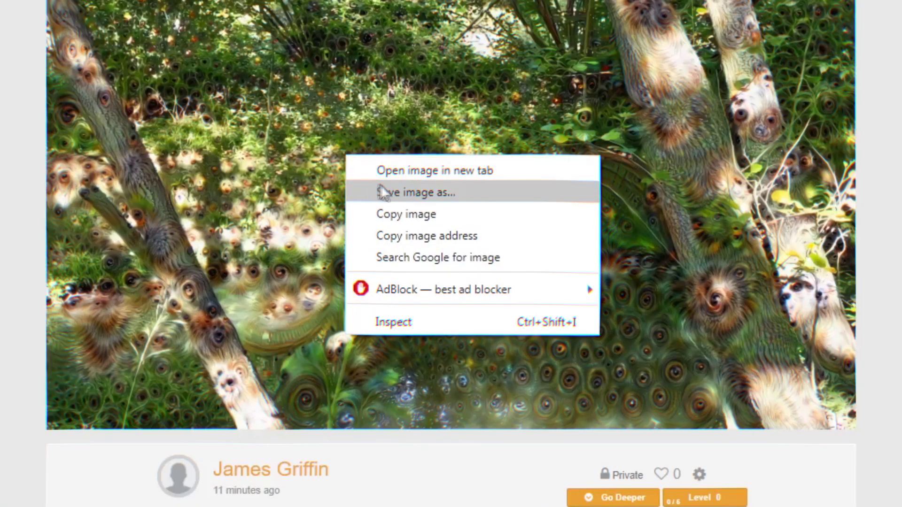
click(429, 199)
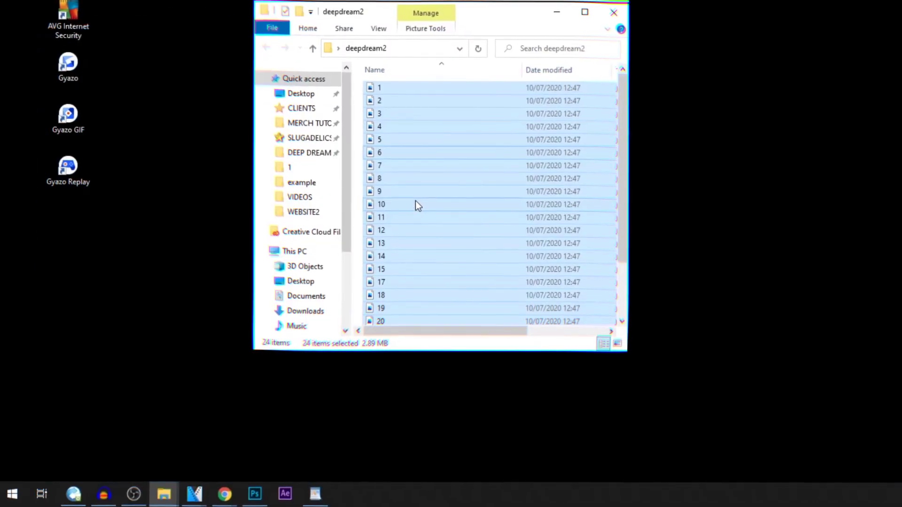
- Drag the 24 dreamed images from deepdream2 onto the start of Vegas track 1
drag(235, 253, 66, 466)
drag(277, 375, 318, 140)
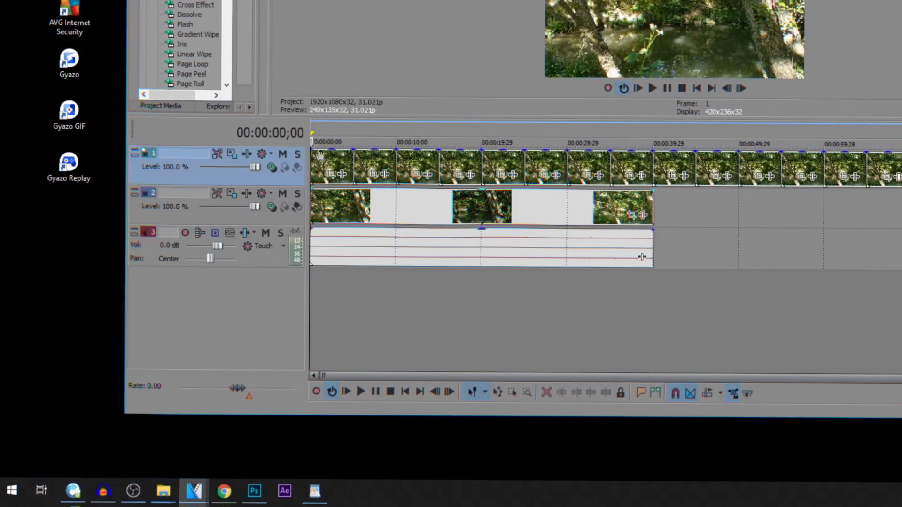
scroll(422, 244, up, 10)
scroll(394, 175, up, 4)
drag(394, 174, 528, 210)
- Select the imported image-sequence clip on track 1
scroll(314, 150, down, 5)
scroll(528, 209, up, 4)
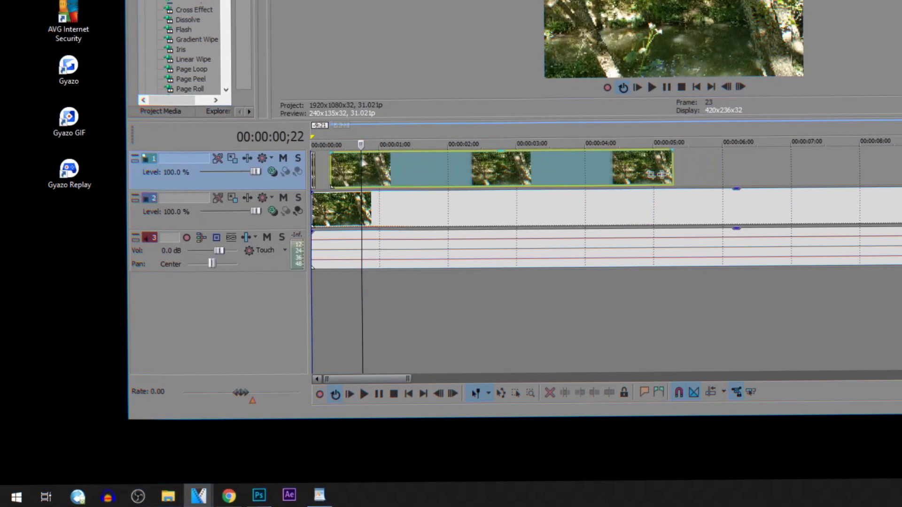
scroll(463, 202, up, 5)
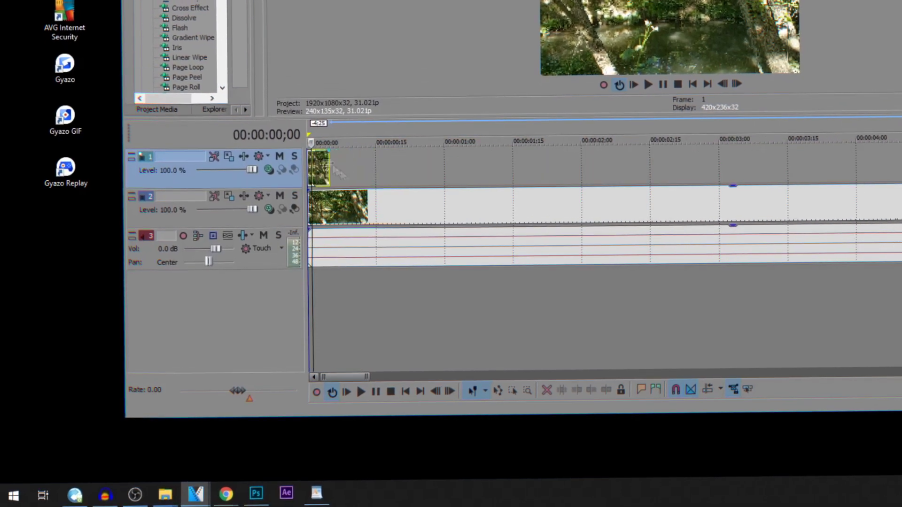
click(374, 165)
scroll(409, 226, down, 4)
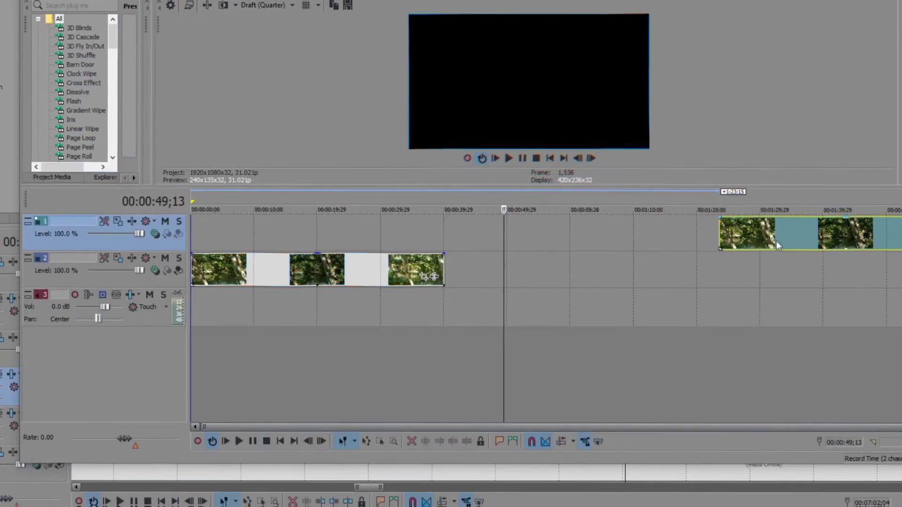
- Drag the track 1 image events left to line up with the original video's start
mouse_move(724, 235)
mouse_down()
mouse_move(202, 230)
mouse_move(205, 222)
mouse_move(355, 229)
mouse_move(399, 221)
mouse_up()
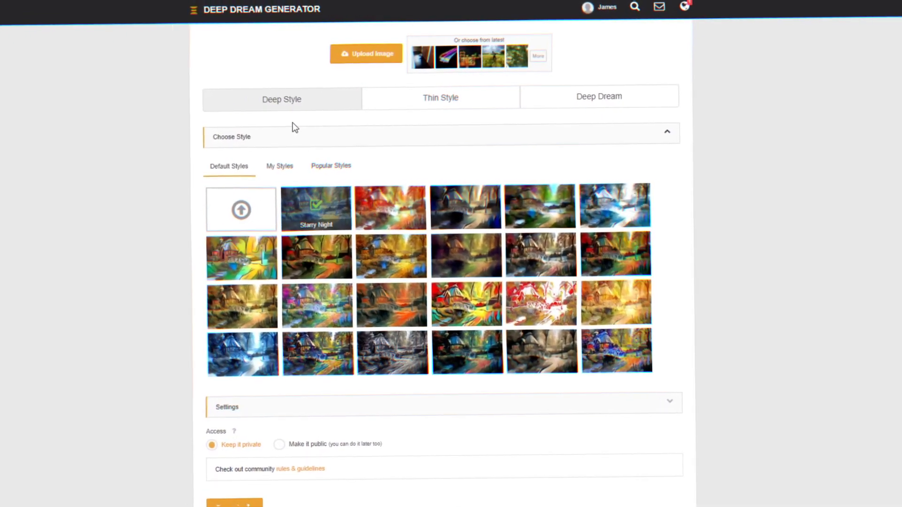
- Switch to Thin Style, choose style image 7, and reveal its settings
click(445, 97)
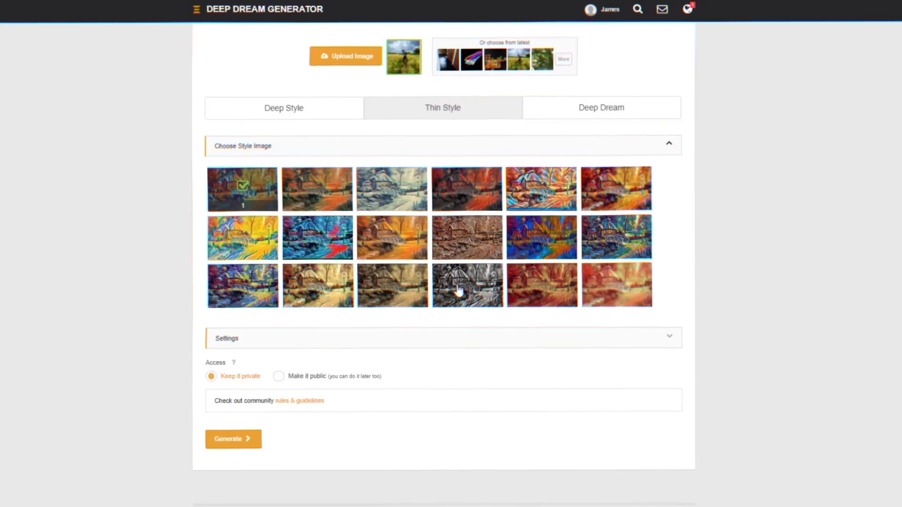
click(261, 241)
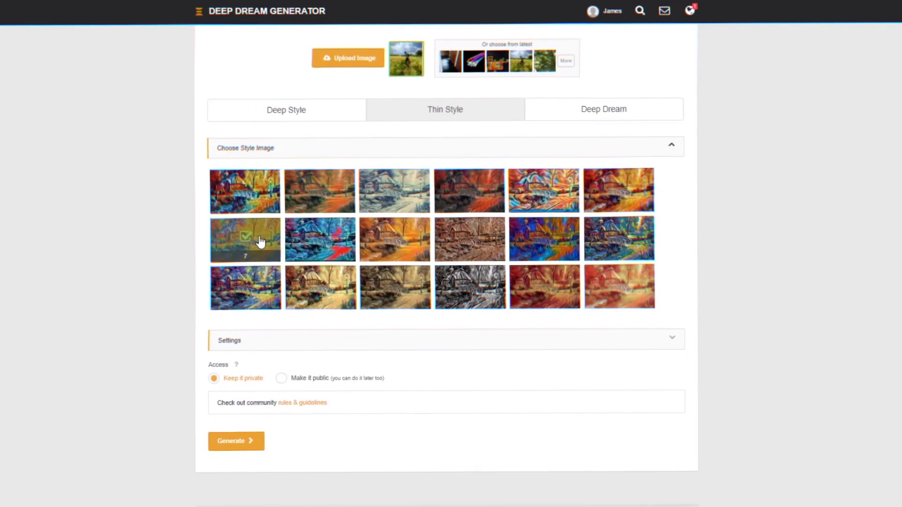
click(246, 333)
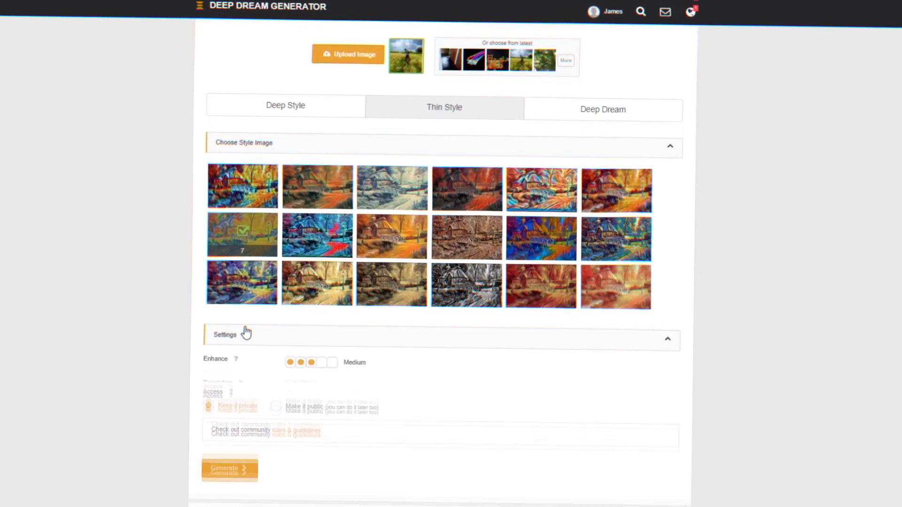
scroll(345, 421, down, 3)
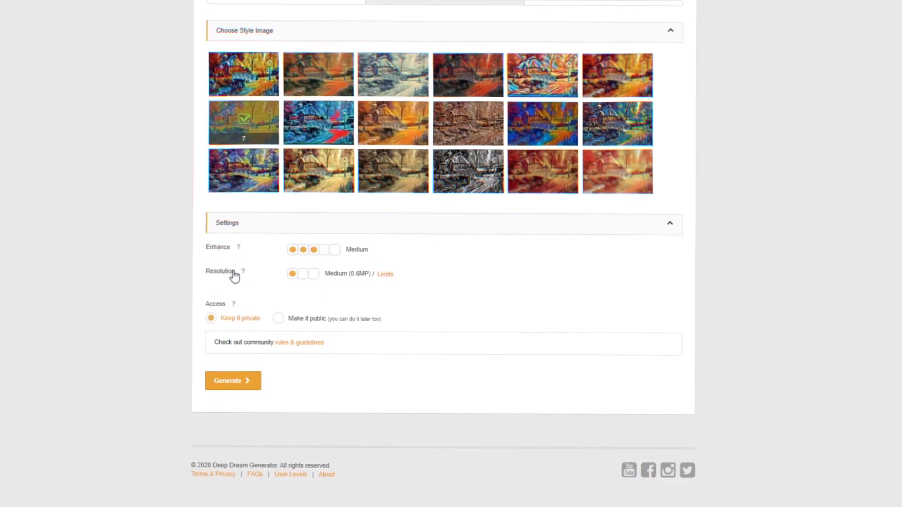